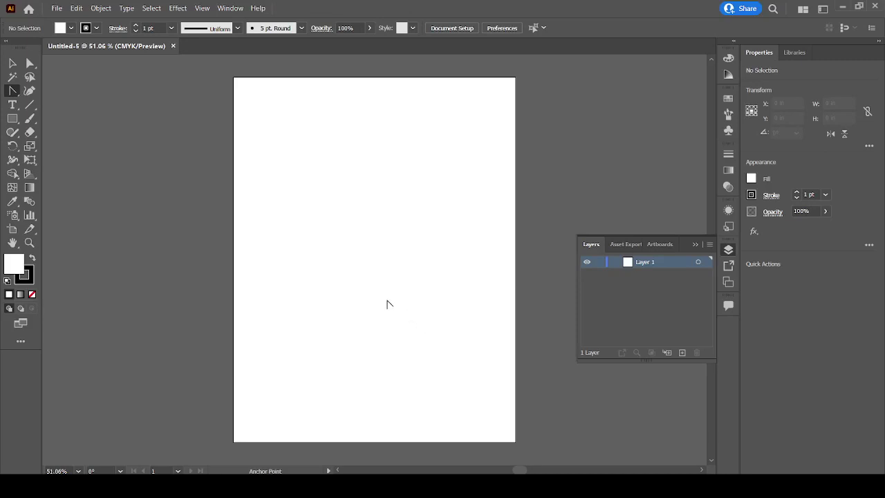
Step: Place the Body Template_S file on the artboard as a template layer
left_click(59, 10)
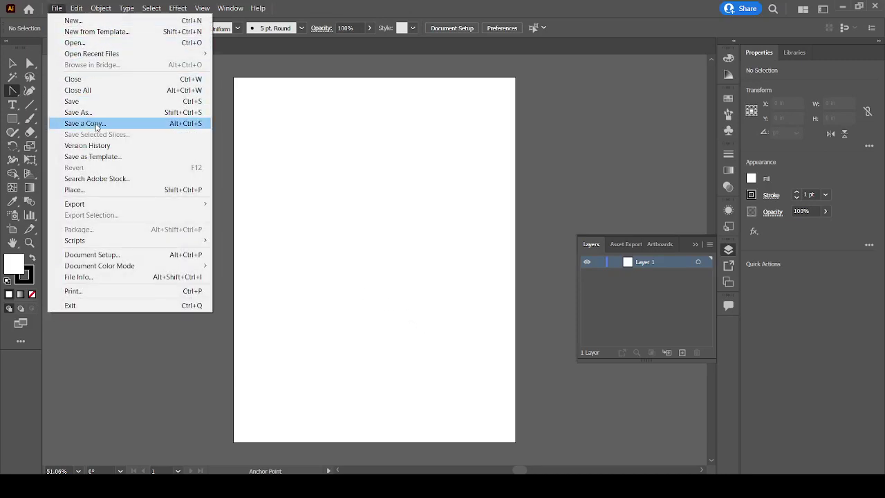
left_click(97, 191)
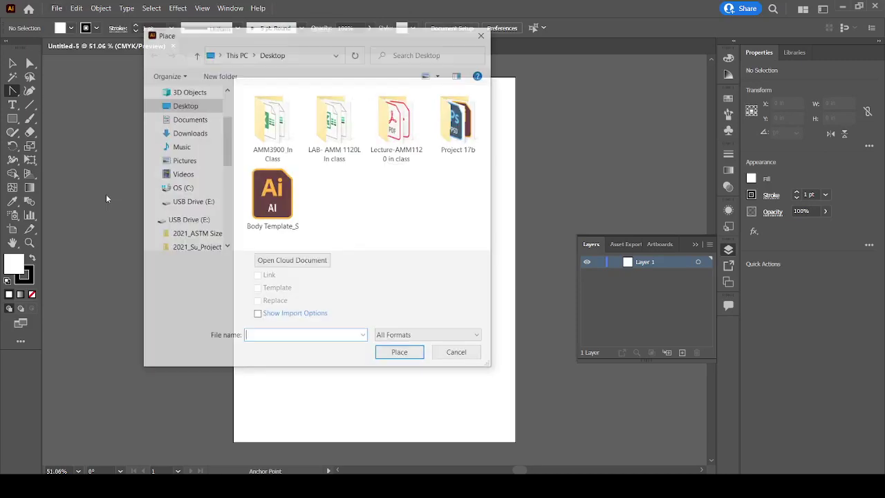
left_click(265, 203)
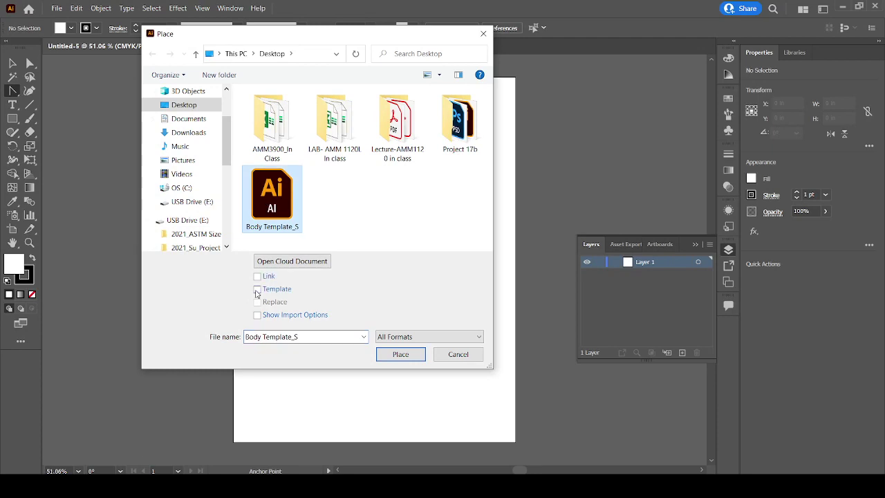
left_click(257, 291)
left_click(388, 355)
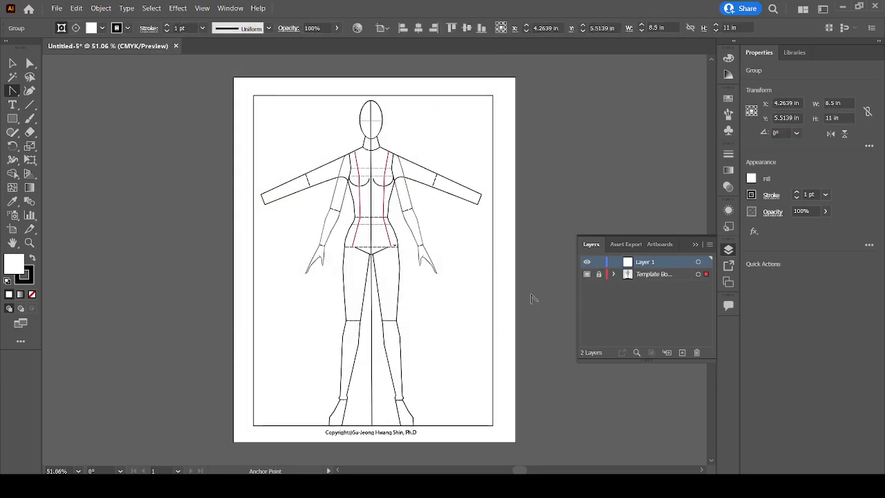
Step: Zoom in on the body template and turn on the grid
key("ctrl+plus")
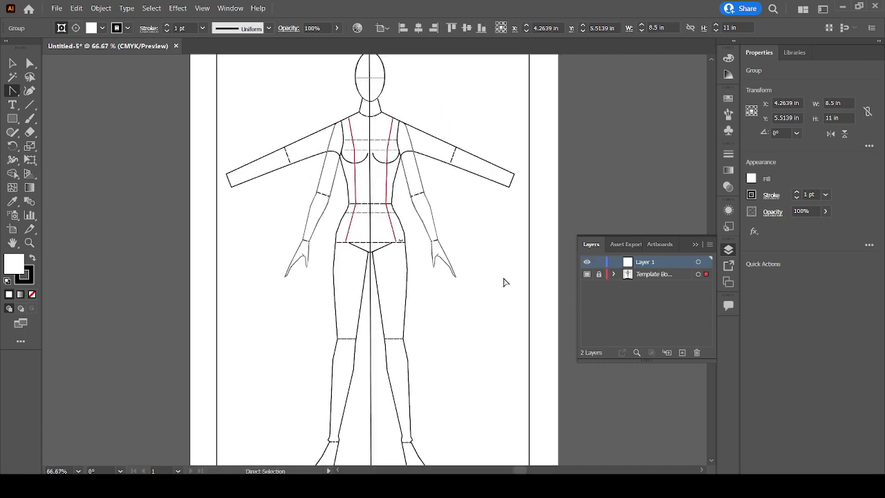
scroll(504, 281, "down", 2)
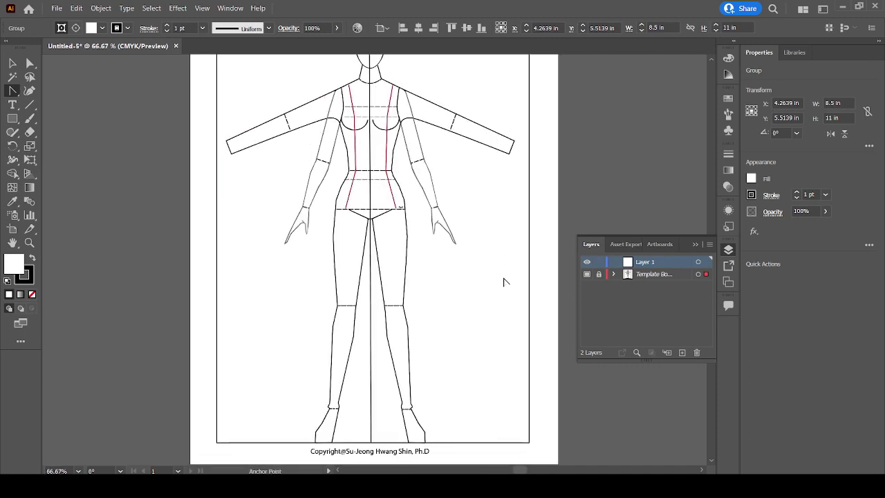
key("ctrl+plus")
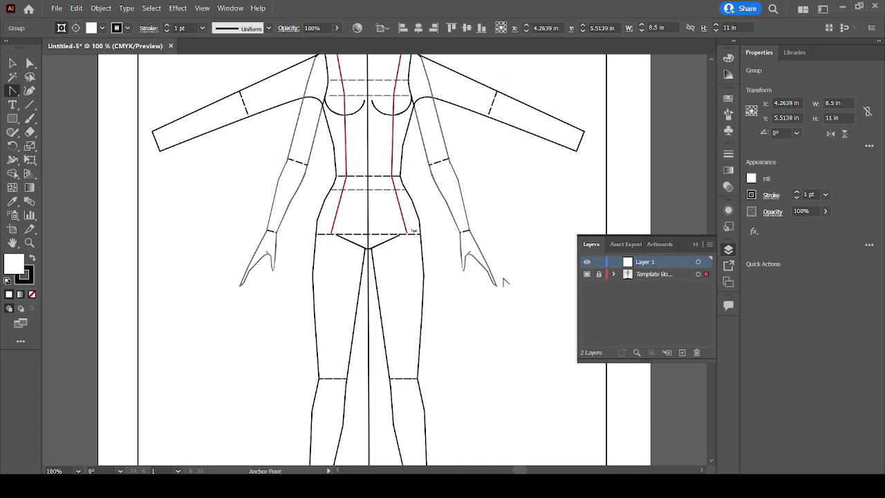
key("ctrl+minus")
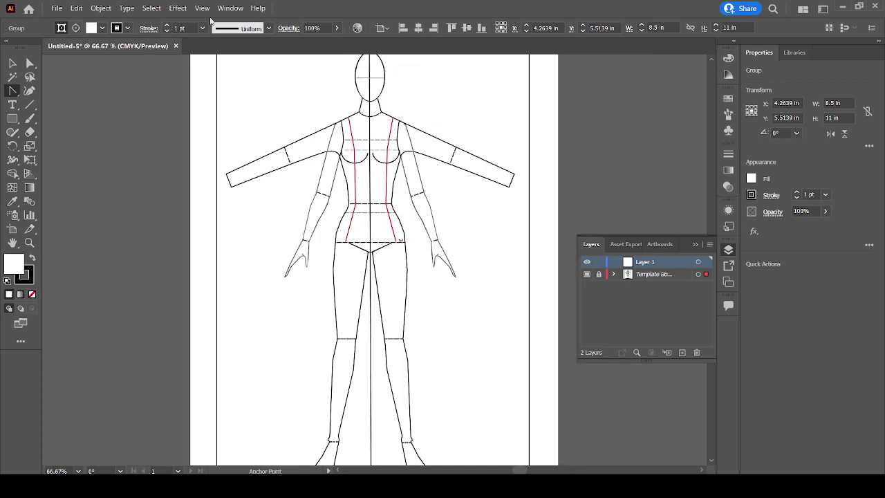
left_click(202, 8)
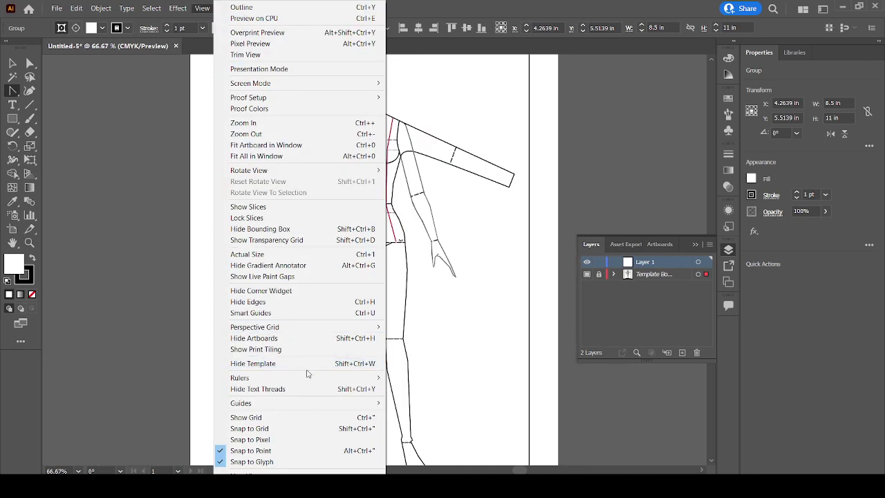
left_click(310, 419)
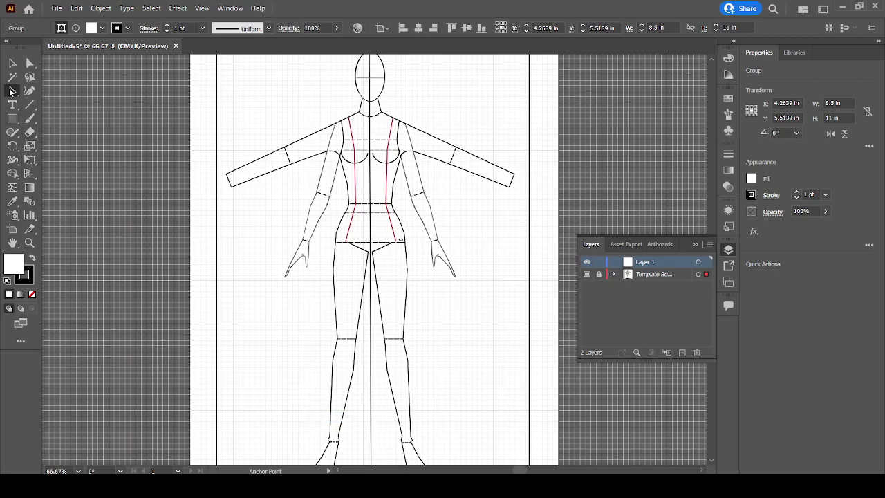
Step: Float the toolbar, pick the Pen Tool and set Fill to None
left_click_drag(16, 45, 182, 56)
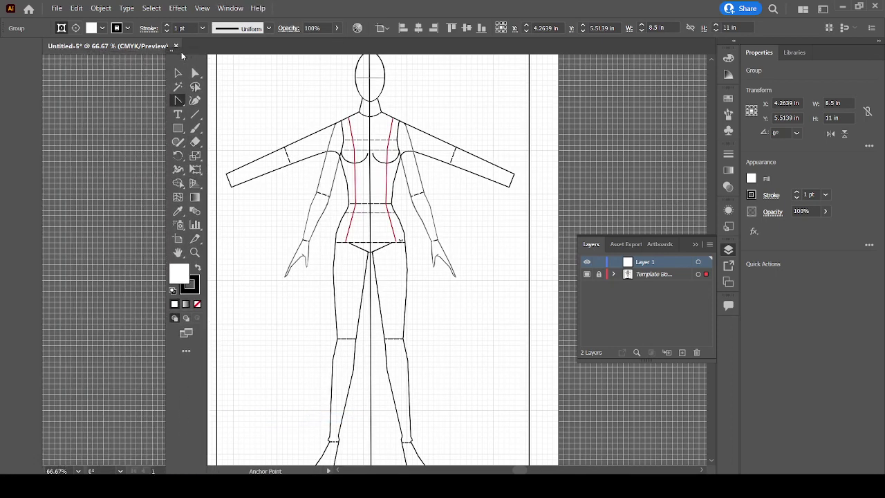
left_click_drag(179, 100, 222, 100)
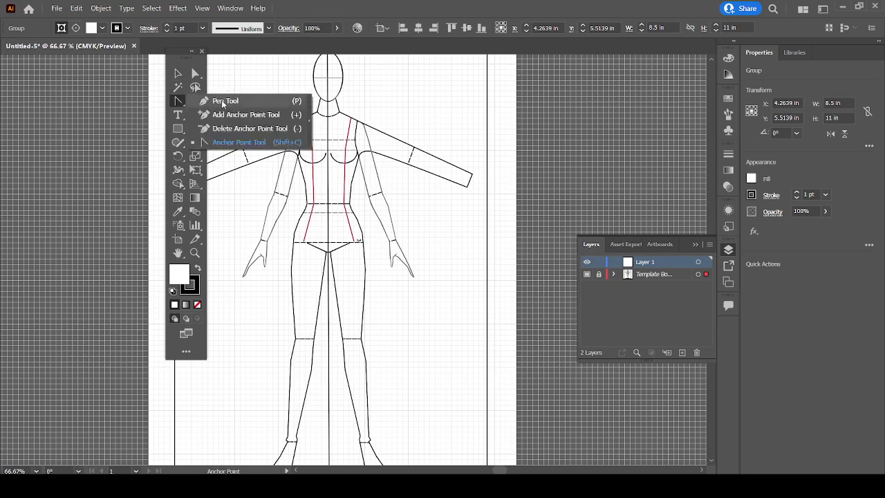
left_click(197, 305)
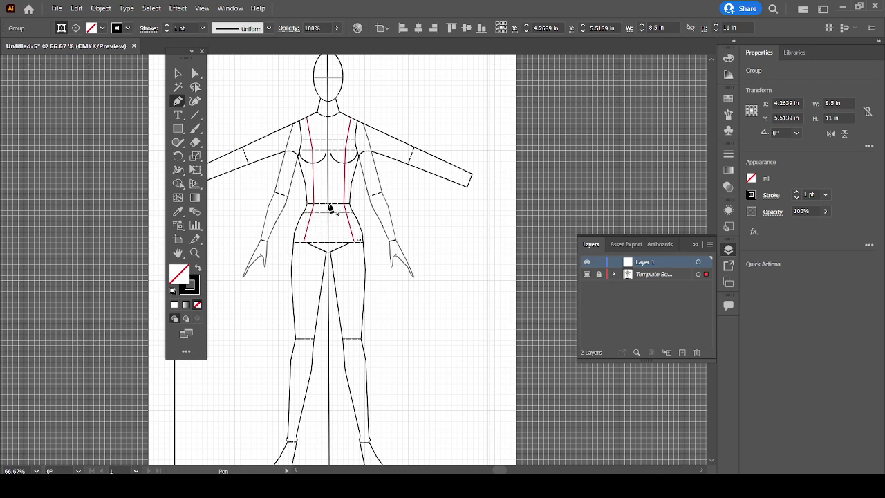
Step: Trace the left leg through waist, hip, outer ankle, inner ankle and crotch points, then select it
left_click(329, 205)
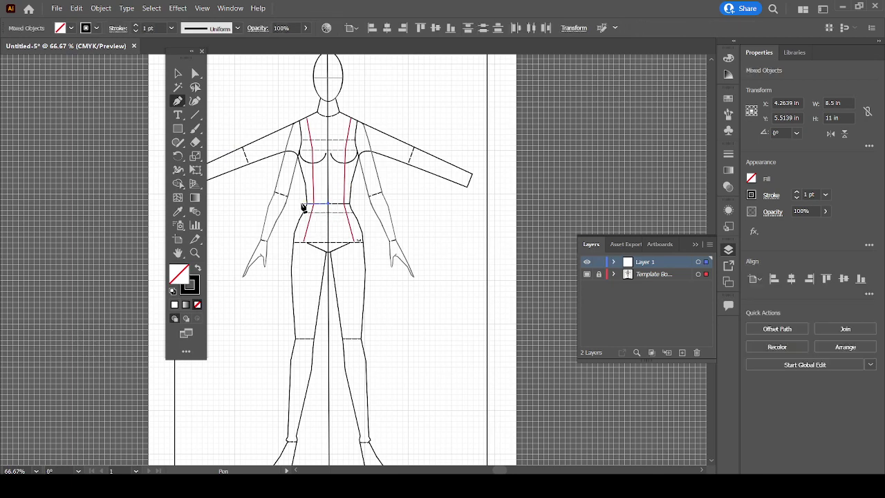
left_click(303, 206)
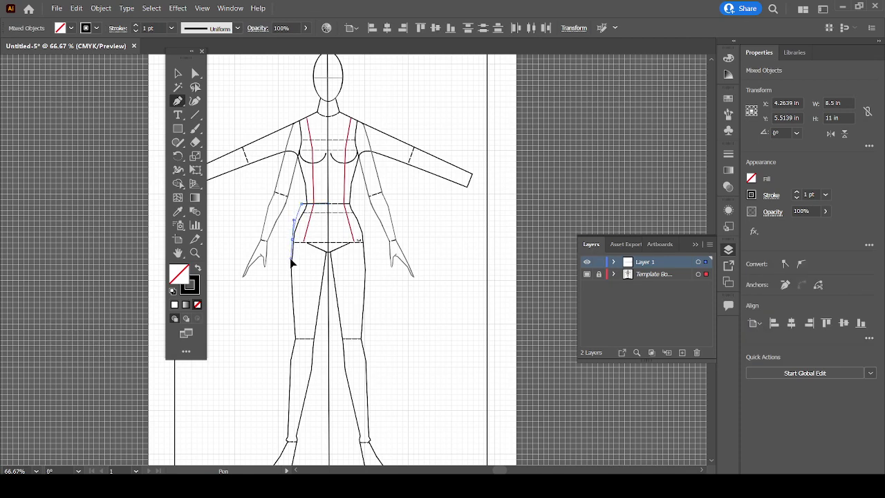
left_click(289, 258)
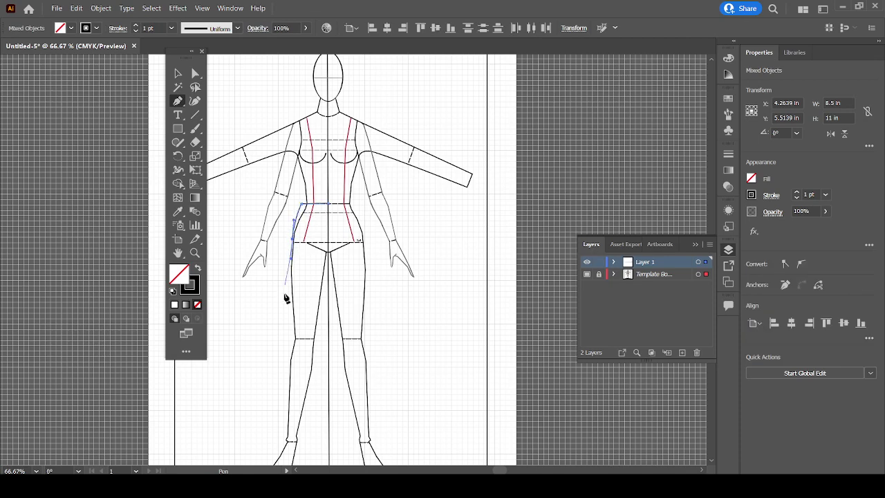
left_click(284, 441)
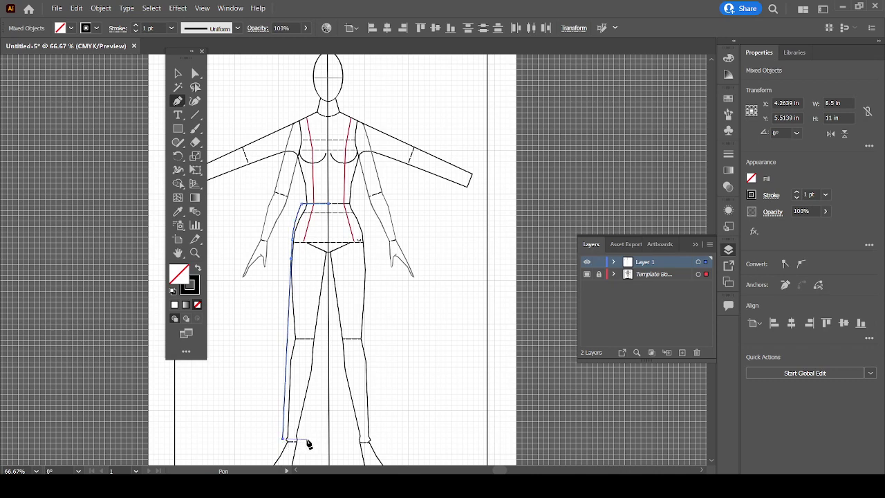
left_click(307, 440)
left_click(327, 253)
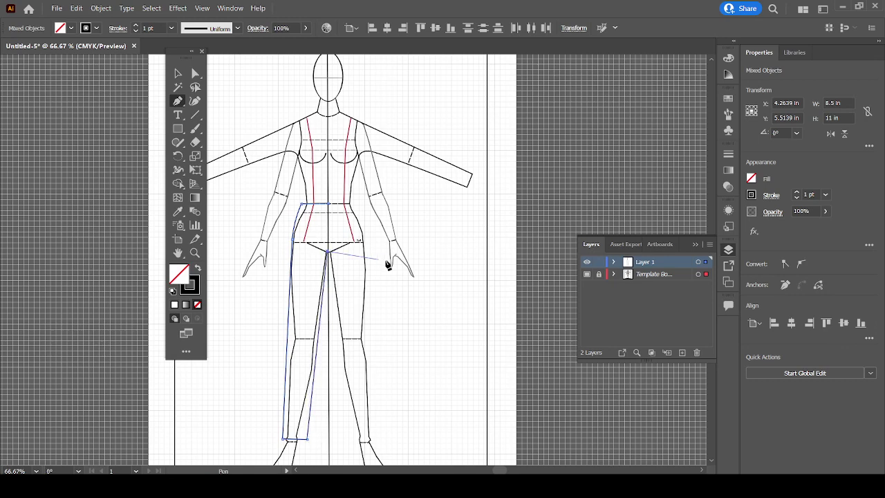
left_click(424, 301, "ctrl")
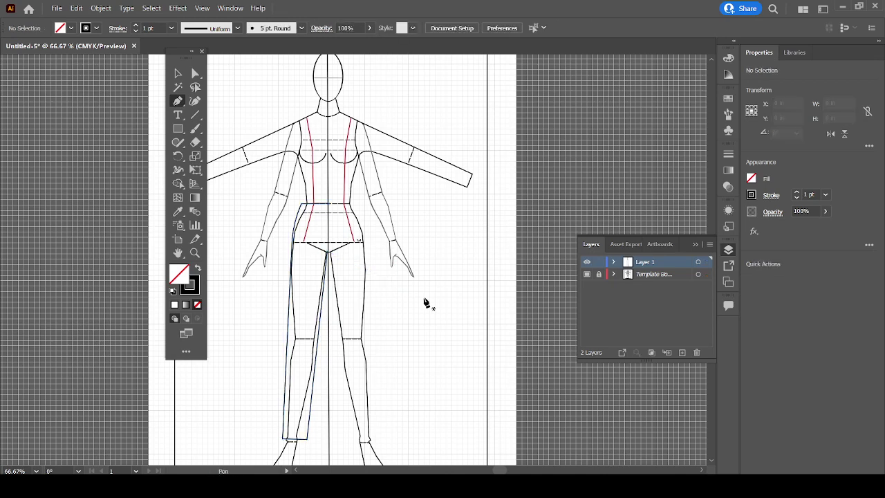
left_click(178, 73)
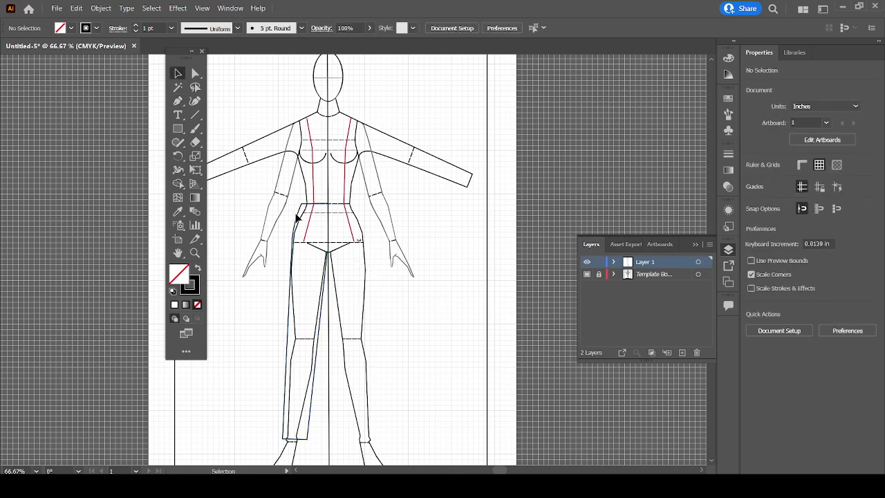
left_click(300, 217)
Step: Make a mirrored copy of the left leg outline with Reflect
right_click(300, 217)
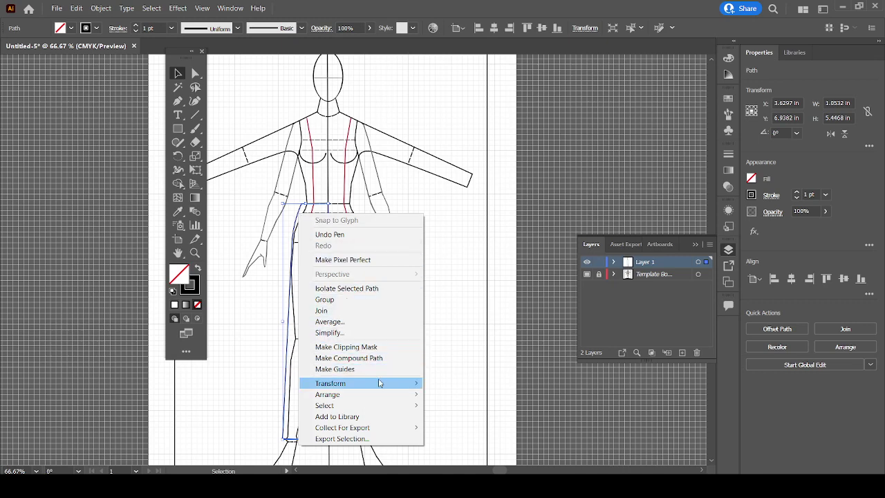
mouse_move(330, 383)
left_click(477, 420)
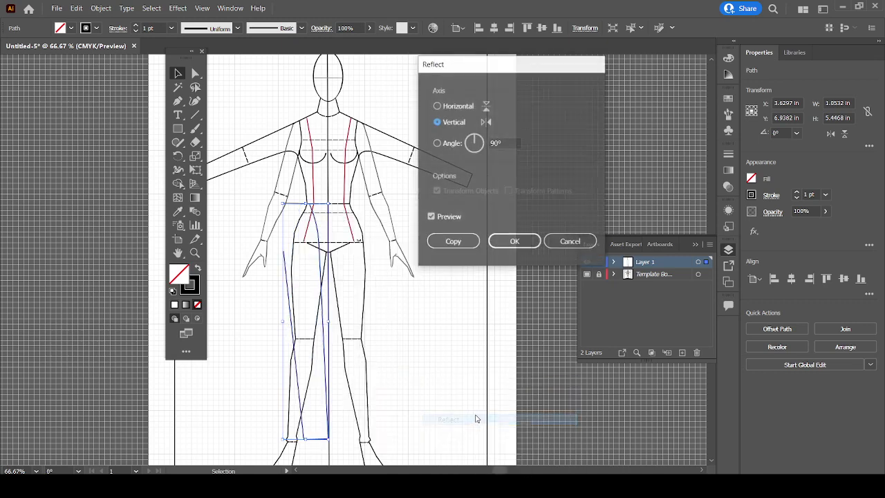
left_click(451, 241)
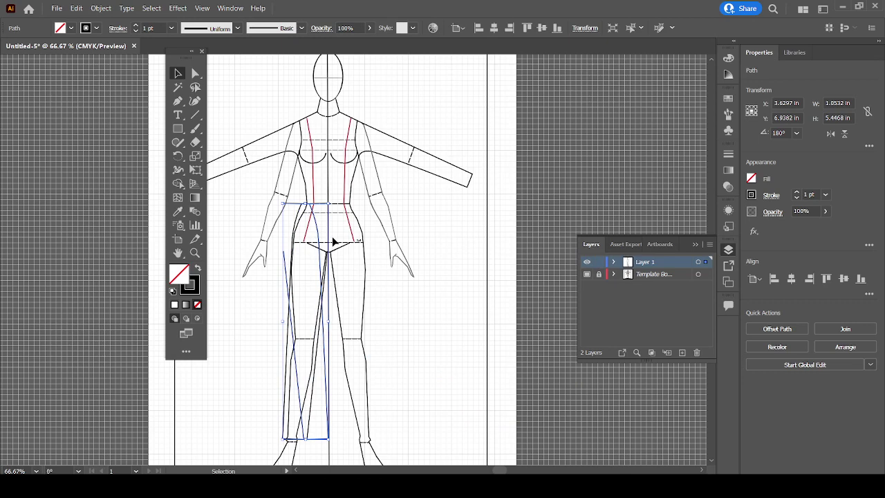
Step: Nudge the mirrored leg with arrow keys until it meets the left leg
key("Right")
key("Right")
key("Right")
key("Right")
key("Right")
key("Right")
key("Right")
key("Right")
key("Right")
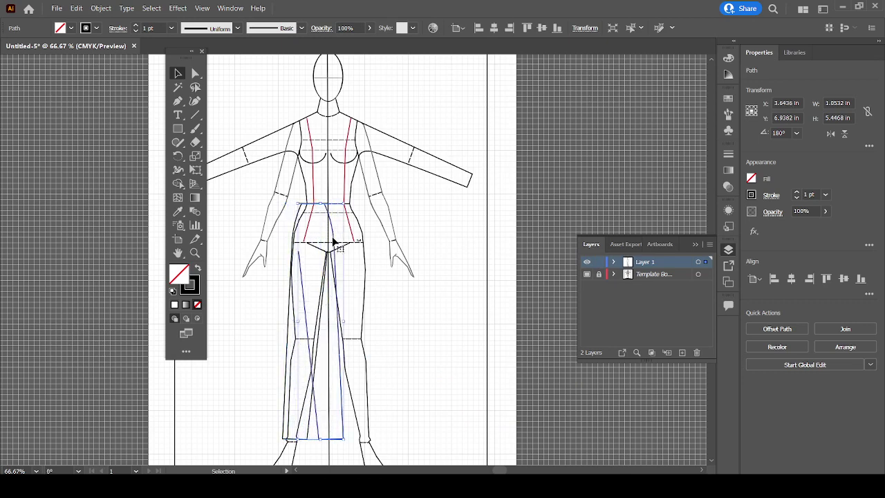
key("Right")
key("Right")
key("Right")
key("Right")
key("Right")
key("Right")
key("Right")
key("Right")
key("Right")
key("Right")
key("Right")
key("Right")
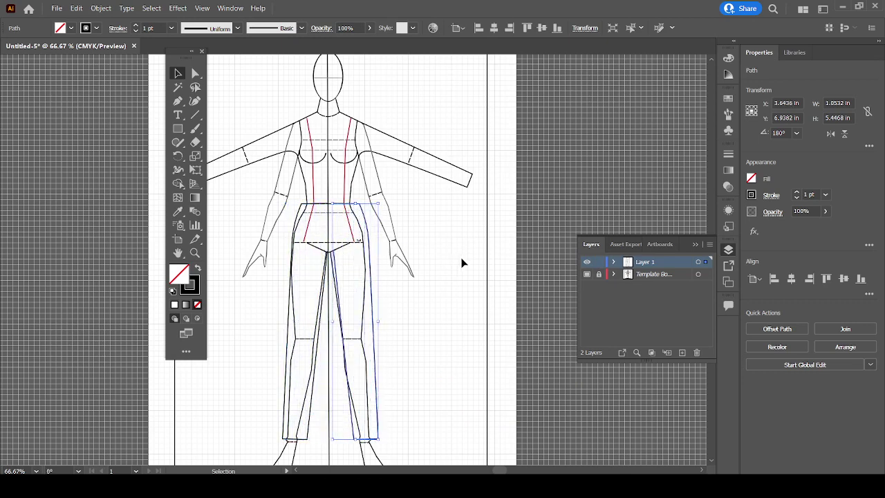
key("Right")
key("Right")
key("Right")
key("Left")
key("Left")
key("Left")
key("Left")
key("Left")
key("Left")
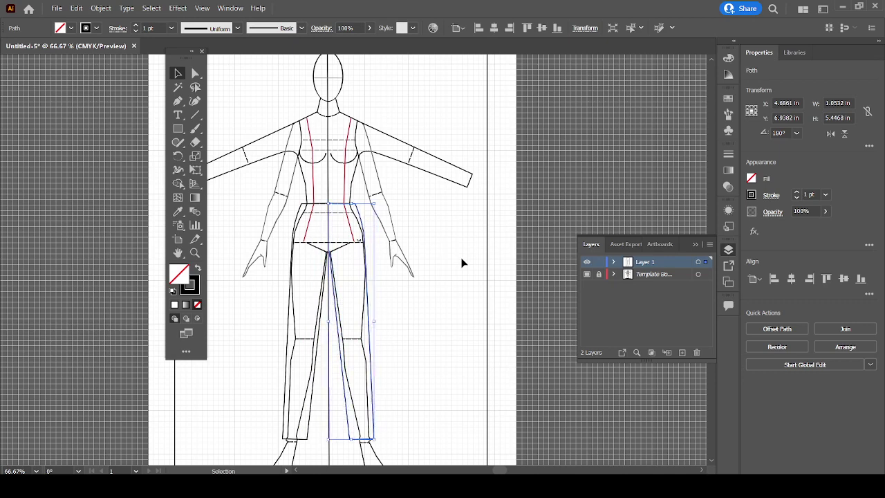
key("Left")
Step: Hide the figure template layer and zoom in on the pants outline
left_click(587, 275)
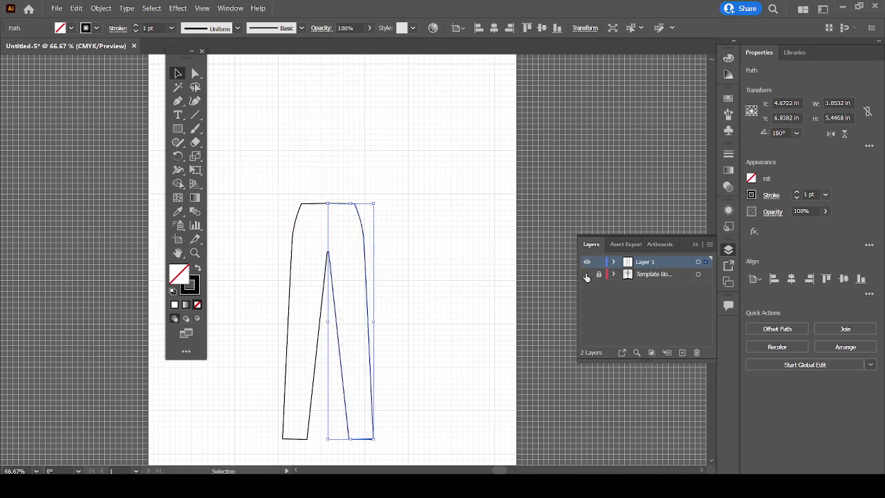
left_click(423, 247)
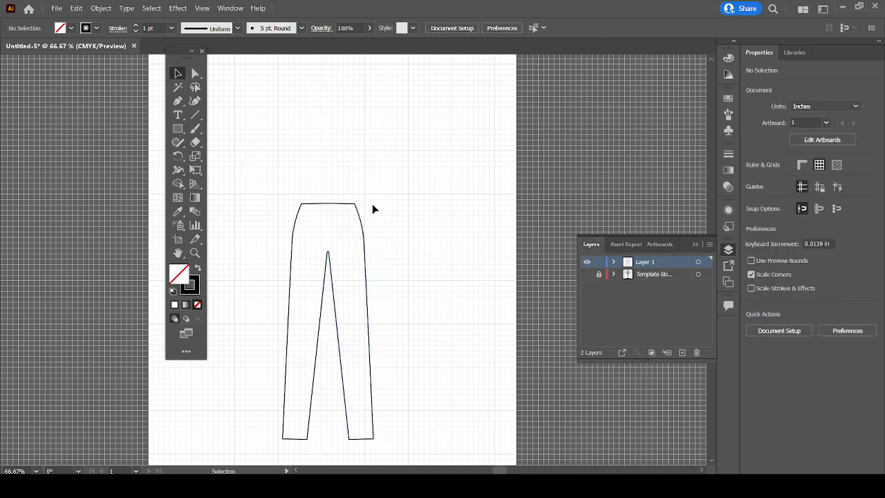
key("ctrl+plus")
key("ctrl+plus")
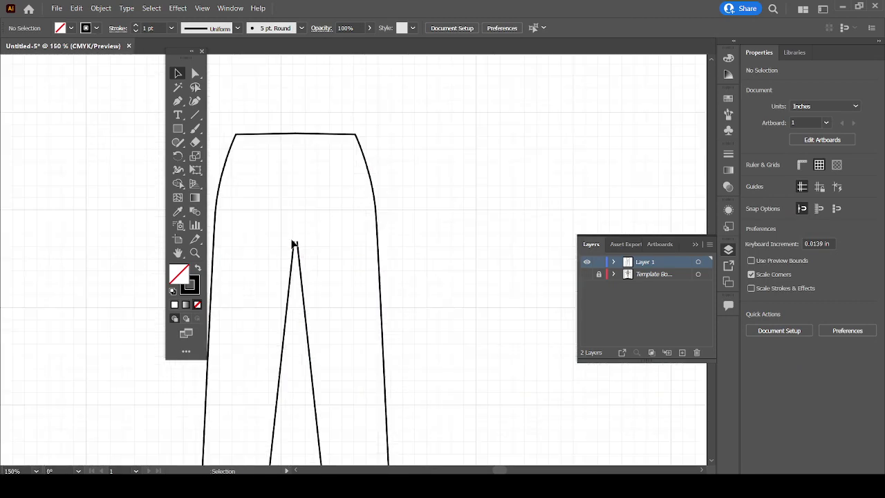
Step: Join the two leg halves at the overlapping crotch anchors
left_click(195, 74)
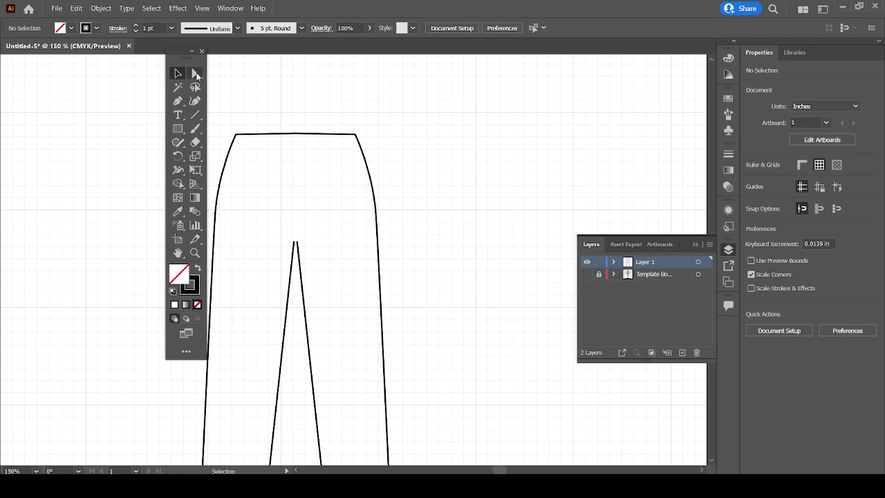
left_click(295, 243)
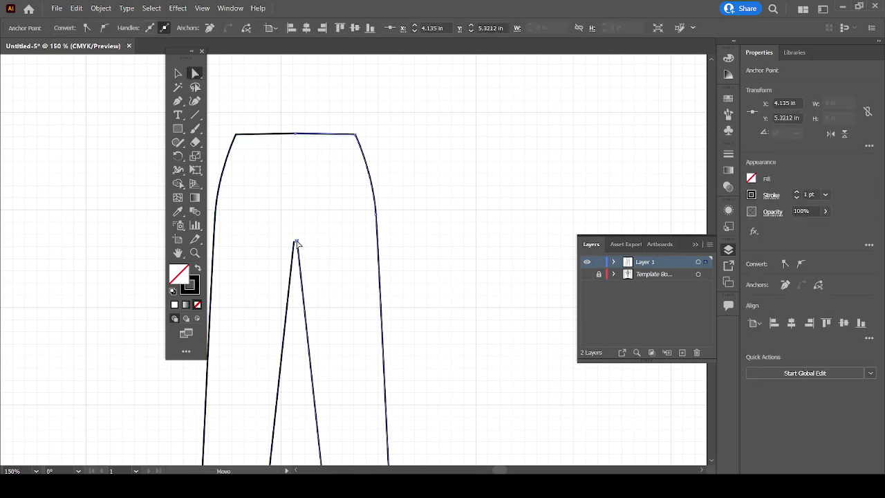
left_click(308, 237)
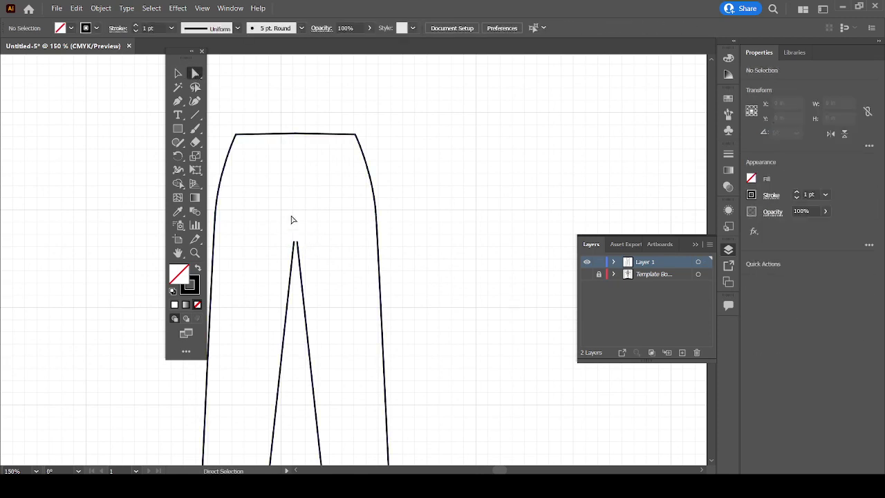
left_click(295, 243)
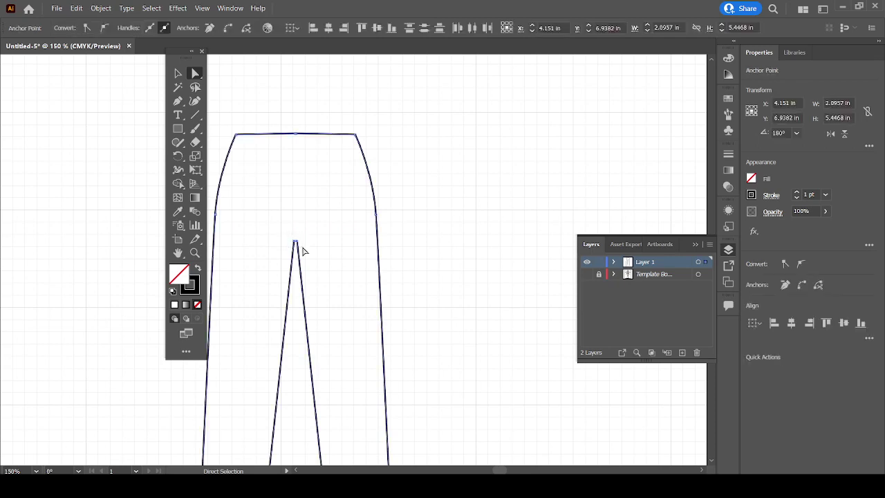
right_click(296, 244)
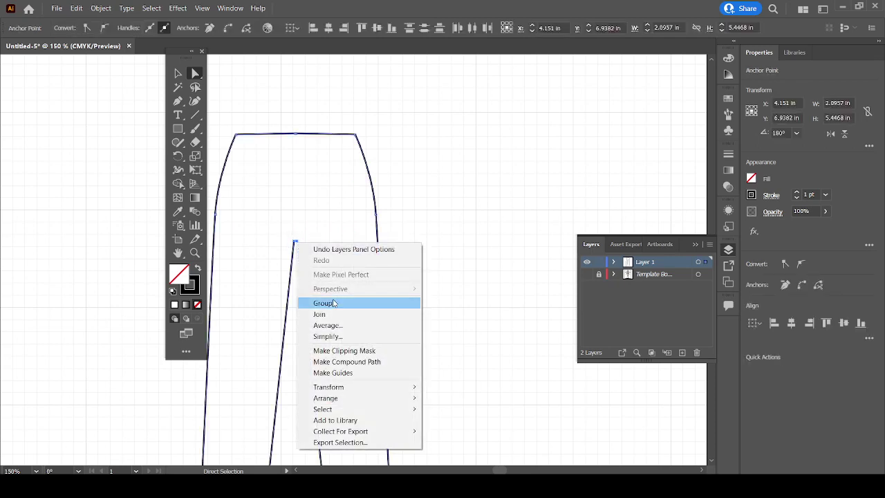
left_click(335, 314)
left_click(315, 256)
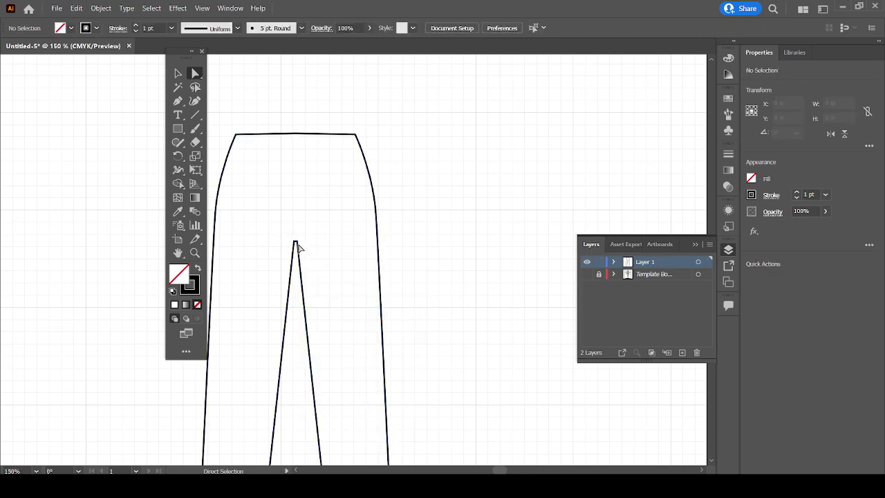
Step: Join the open ends at the waist centre
left_click(296, 135)
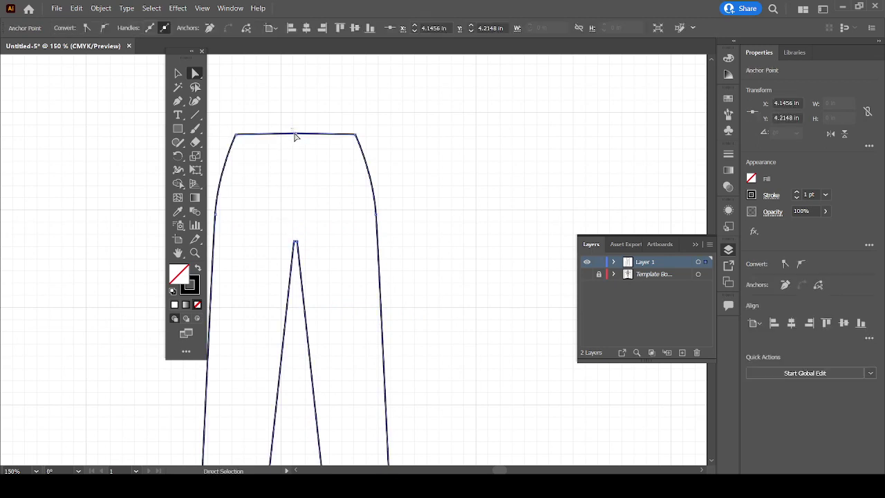
key("ctrl+a")
right_click(298, 139)
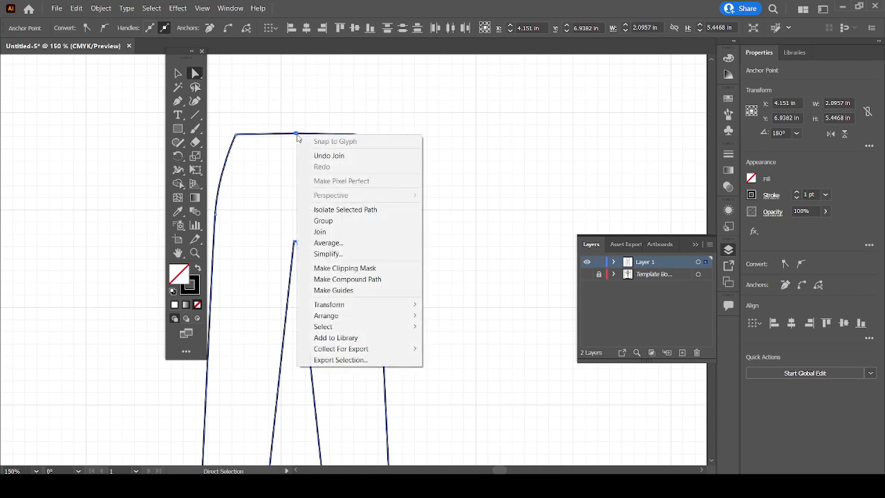
left_click(327, 233)
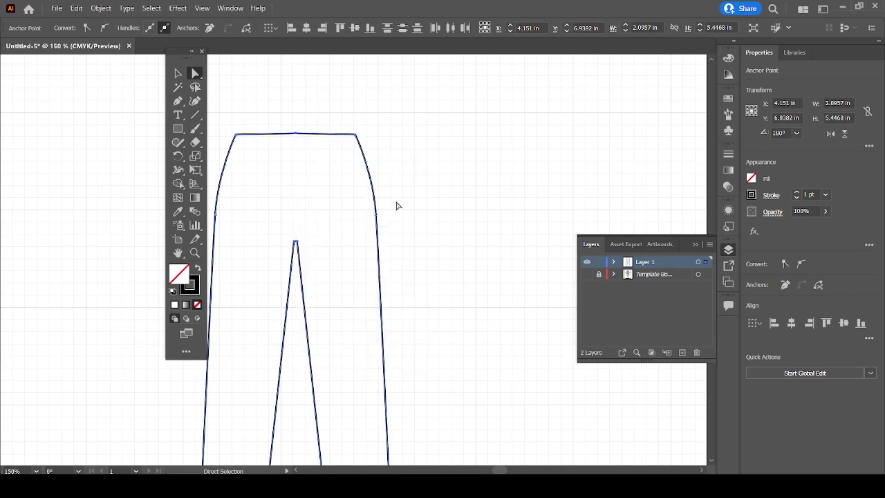
left_click(345, 177)
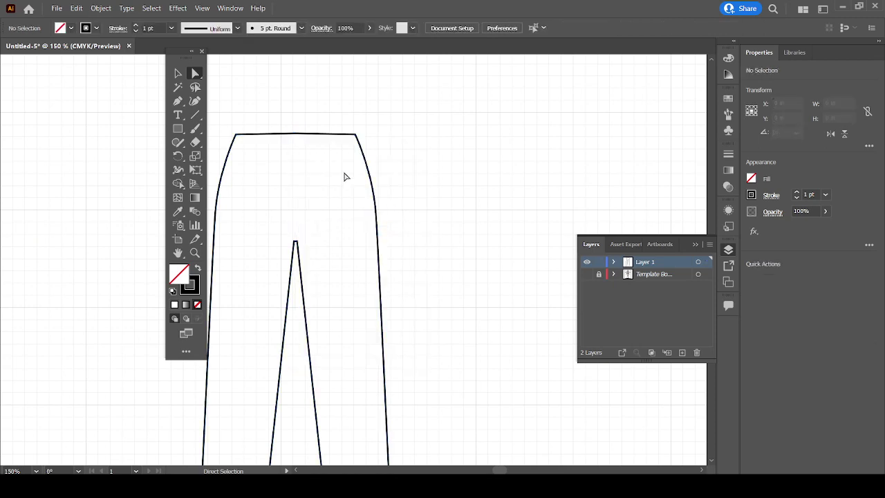
left_click(295, 135)
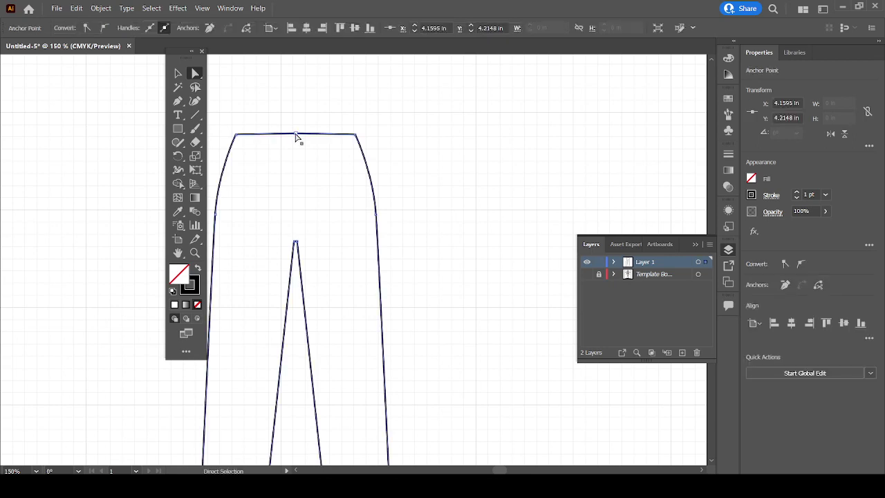
Step: Lower and shift the waist anchors so the waistline dips toward the centre
key("Right")
key("Right")
key("Right")
key("Right")
key("Right")
key("Right")
left_click_drag(296, 135, 282, 136)
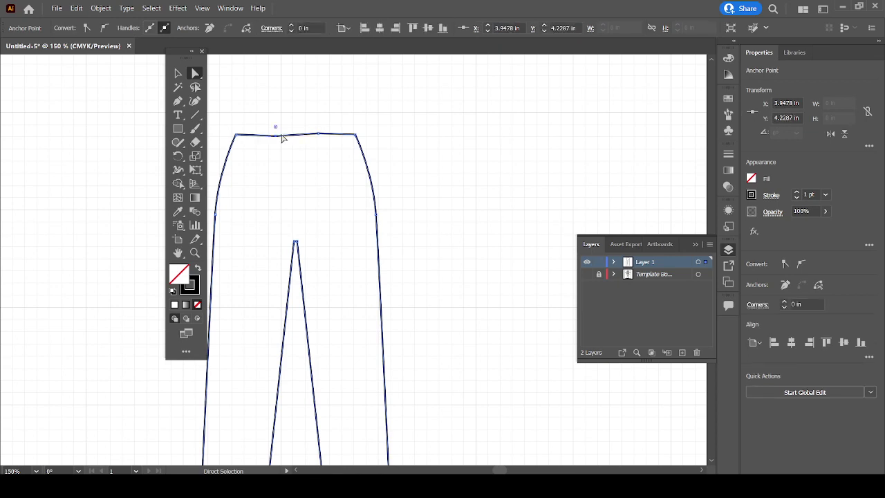
key("ctrl+z")
key("ctrl+z")
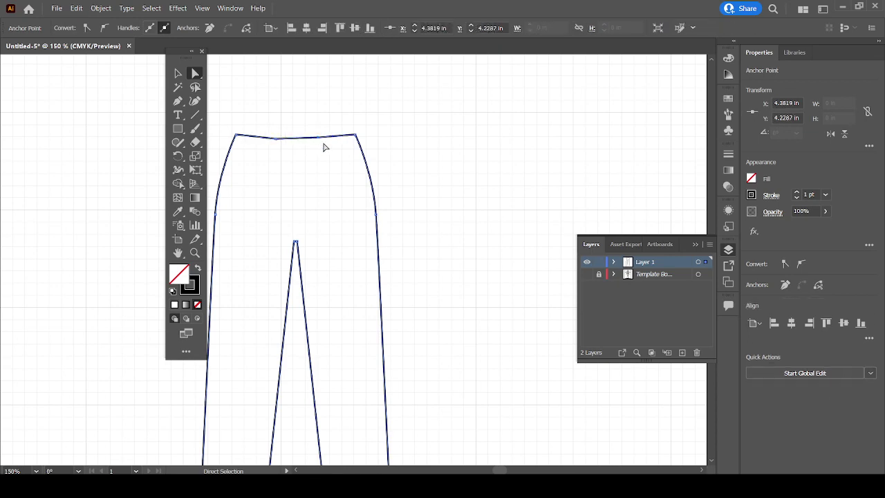
key("Down")
key("Down")
key("Down")
left_click_drag(276, 141, 318, 143)
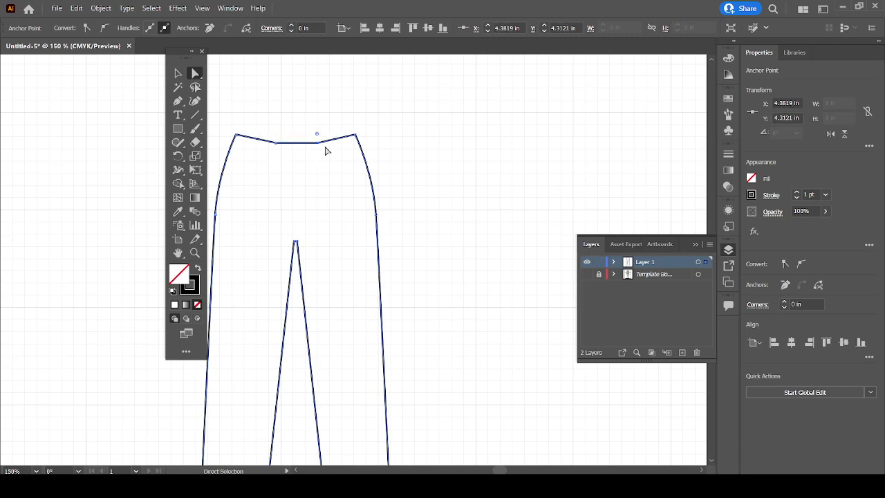
left_click(275, 144)
left_click(318, 143)
left_click_drag(274, 143, 270, 145)
left_click(419, 144)
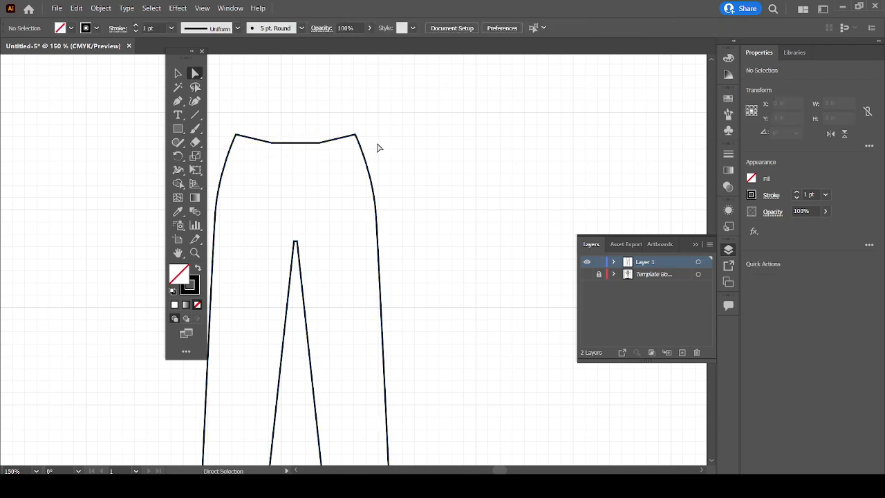
left_click_drag(178, 101, 211, 141)
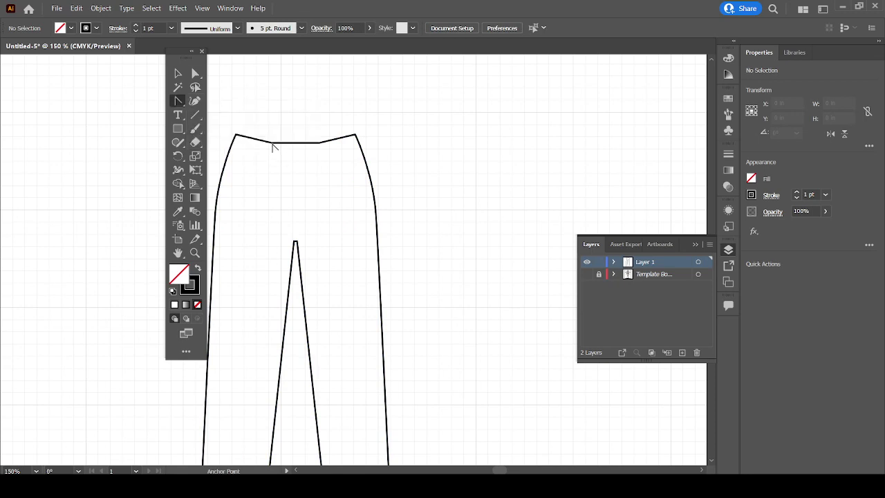
Step: Drag the waist segments with the Anchor Point tool into a smooth downward curve
left_click(272, 143)
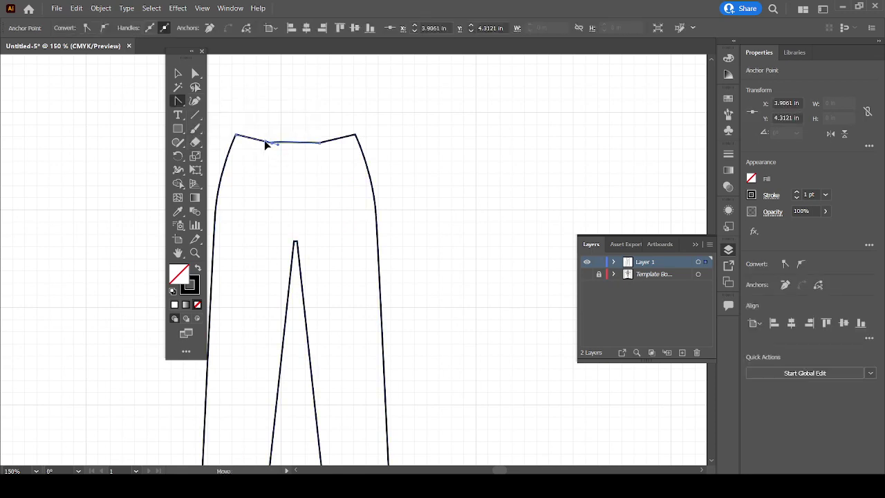
left_click(264, 143)
left_click_drag(255, 140, 284, 145)
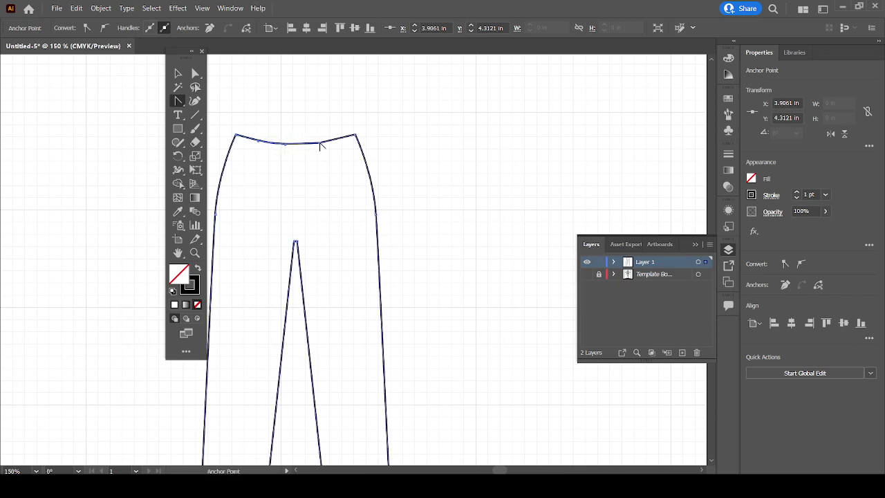
left_click_drag(319, 145, 336, 144)
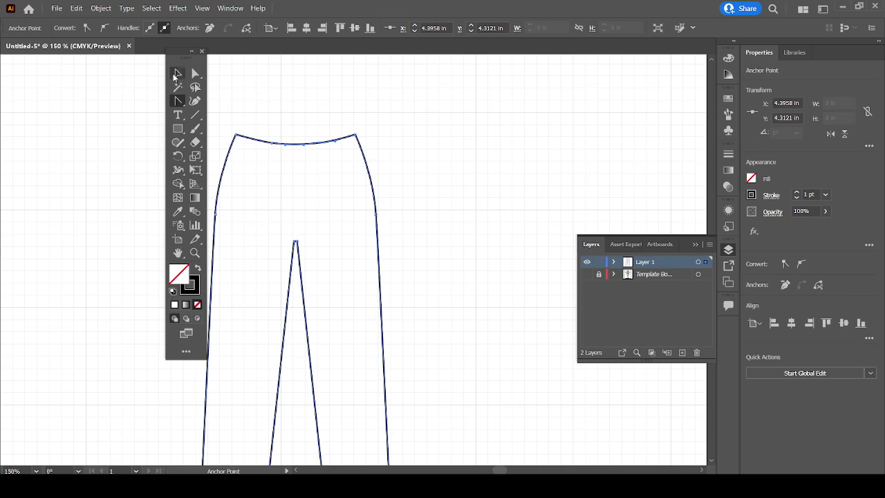
left_click(179, 74)
left_click(310, 95)
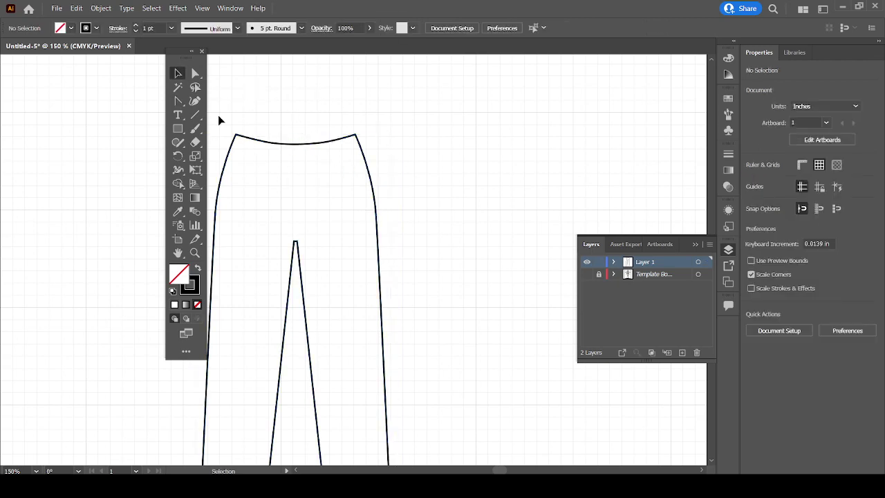
Step: Draw a curved Pen path arching from the left waist corner to the right
left_click(178, 101)
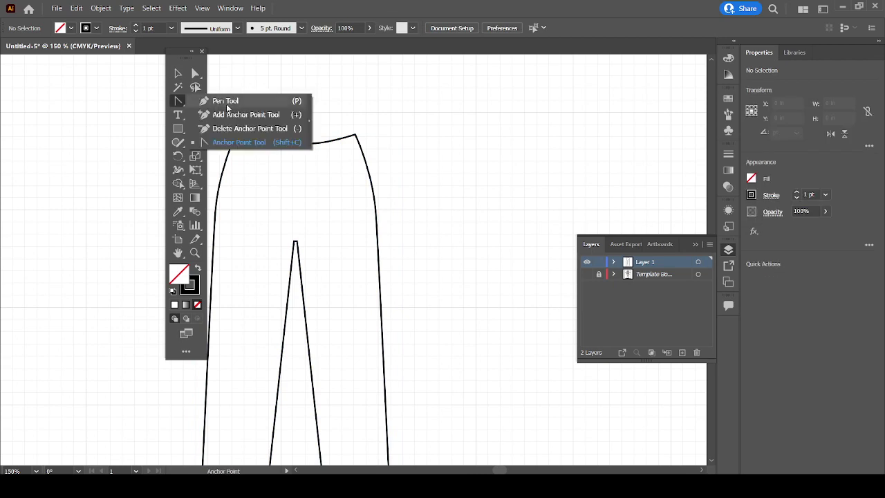
left_click(227, 103)
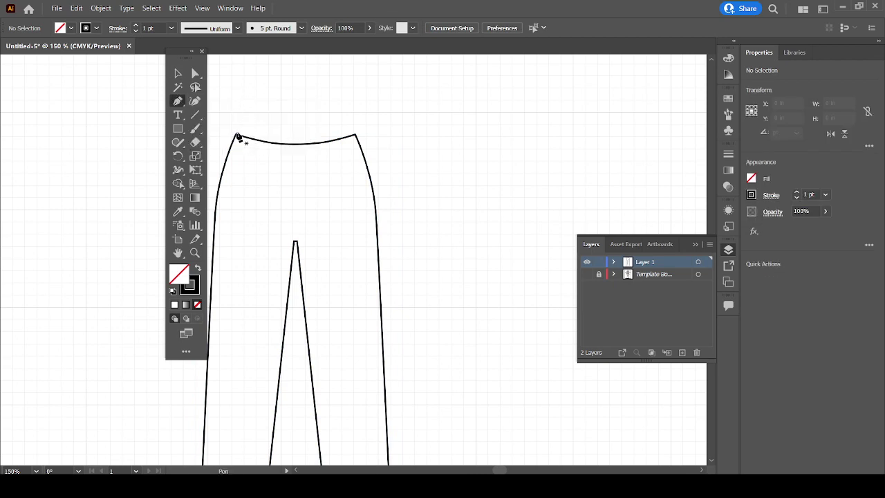
left_click(236, 135)
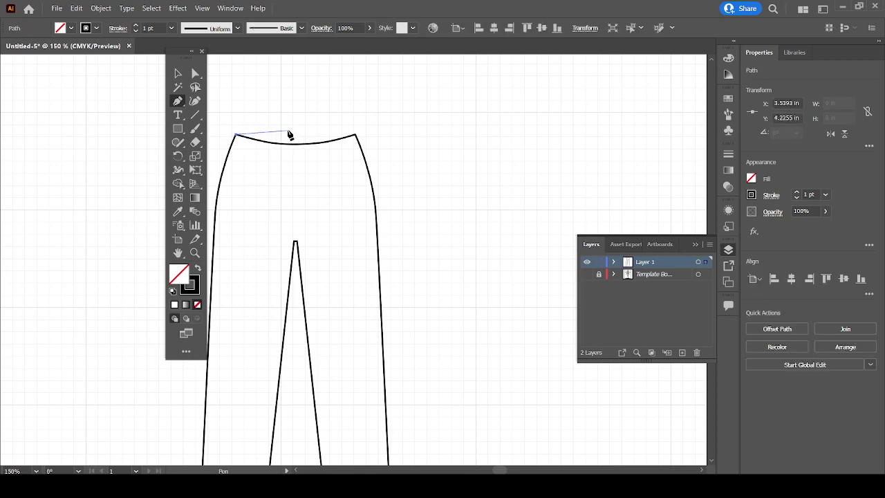
left_click_drag(290, 131, 313, 132)
left_click(356, 136)
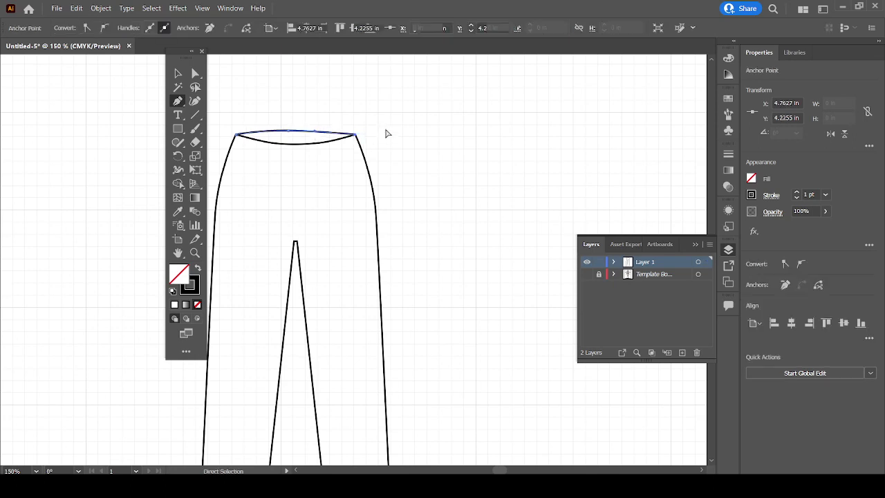
left_click(385, 134, "ctrl")
Step: Nudge the arch's middle anchor to the right with Direct Selection
key("a")
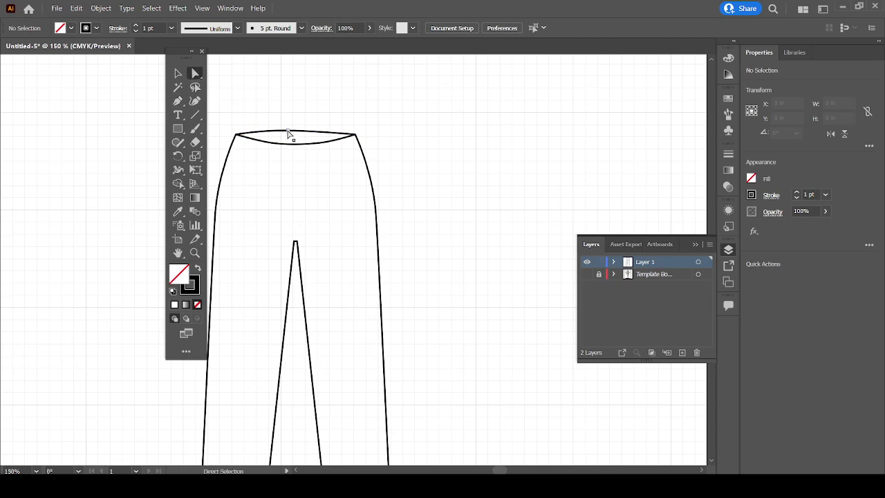
left_click(290, 133)
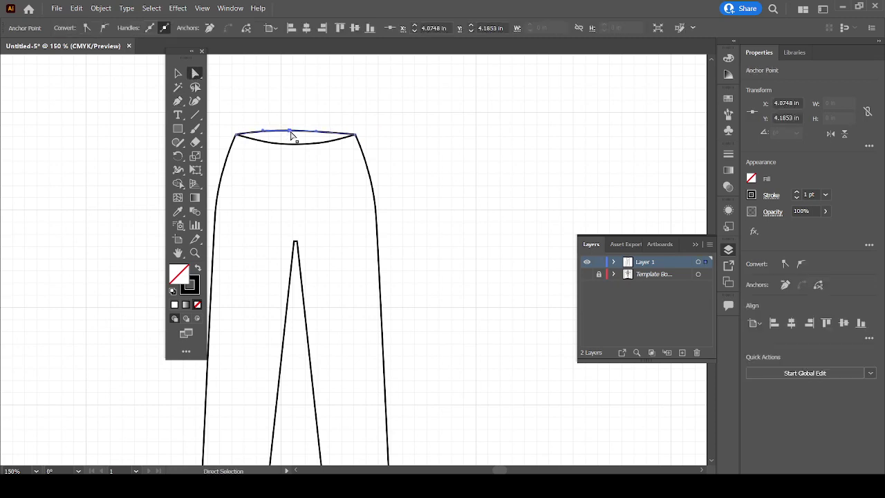
key("Right")
key("Right")
key("Right")
key("Right")
key("Right")
key("Right")
key("Right")
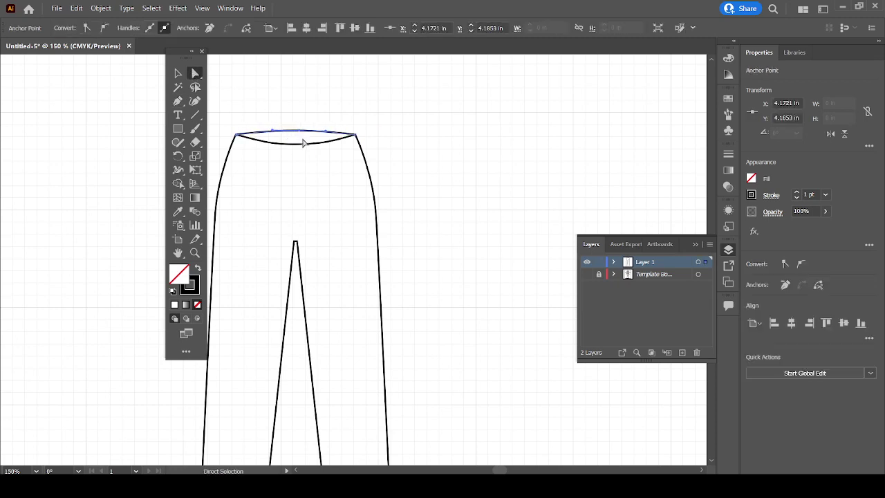
key("Right")
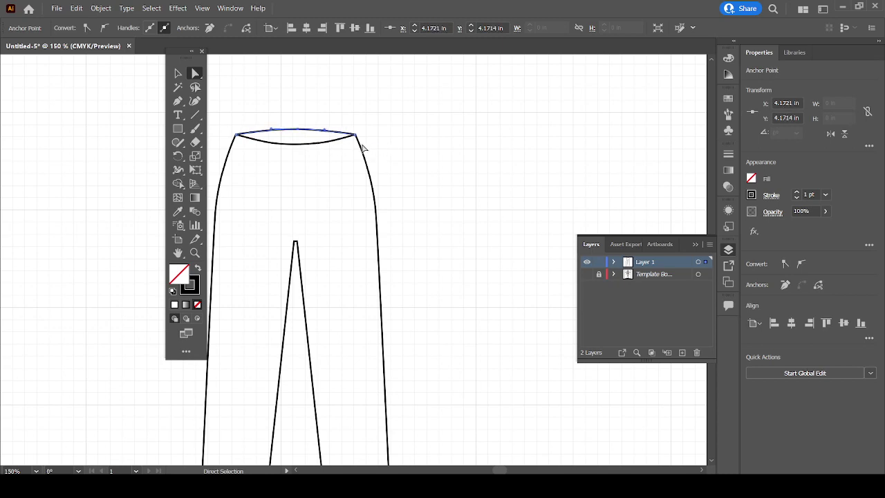
left_click(387, 155)
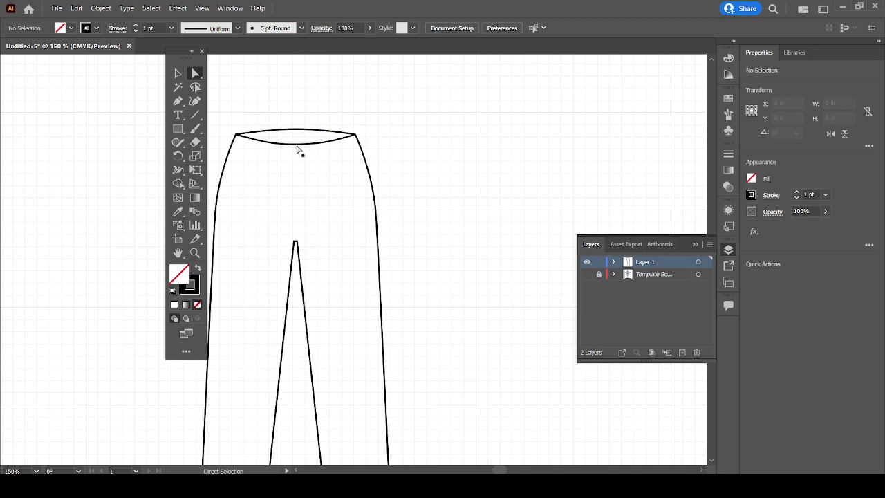
Step: Make a 180° rotated copy of the top waist arch
key("v")
left_click(294, 132)
right_click(291, 133)
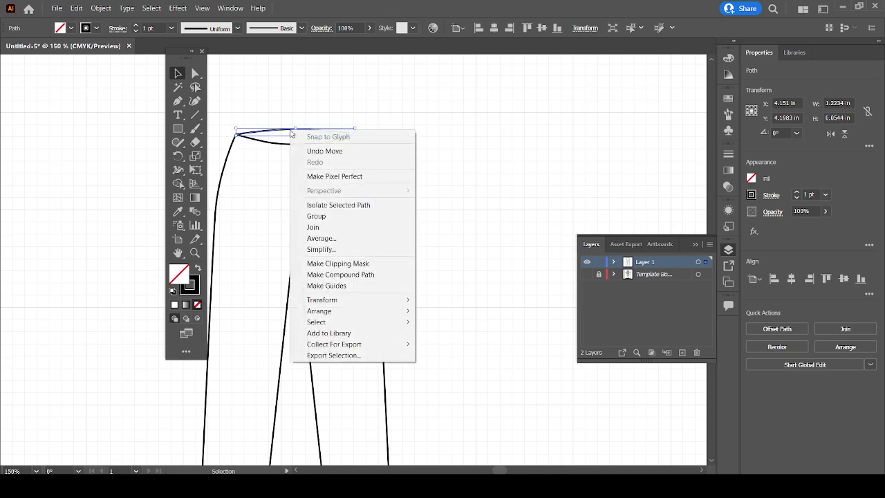
mouse_move(323, 299)
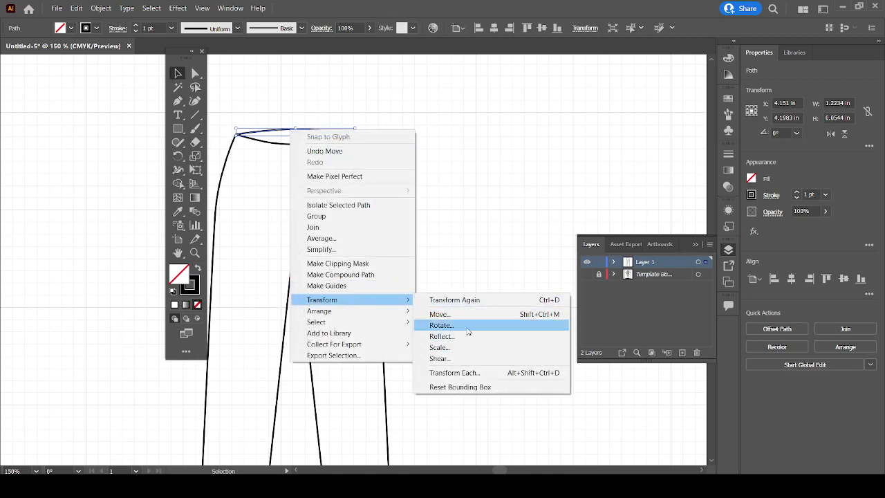
left_click(467, 332)
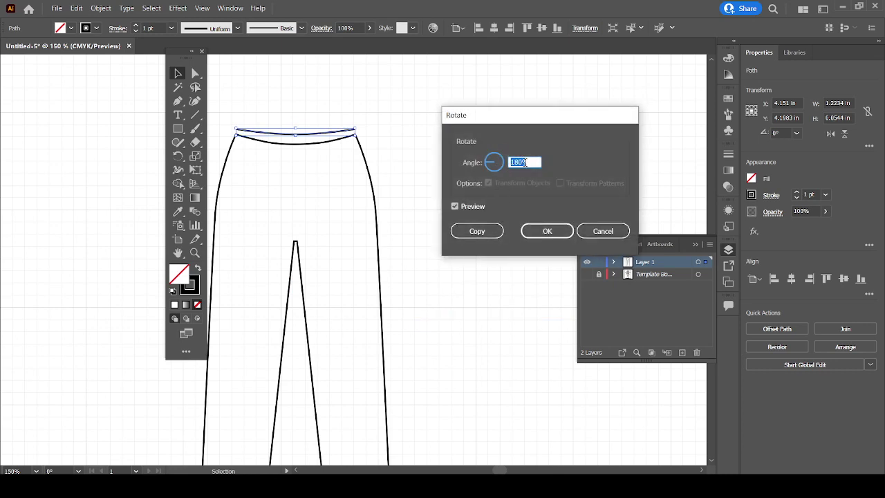
left_click(482, 232)
left_click(476, 233)
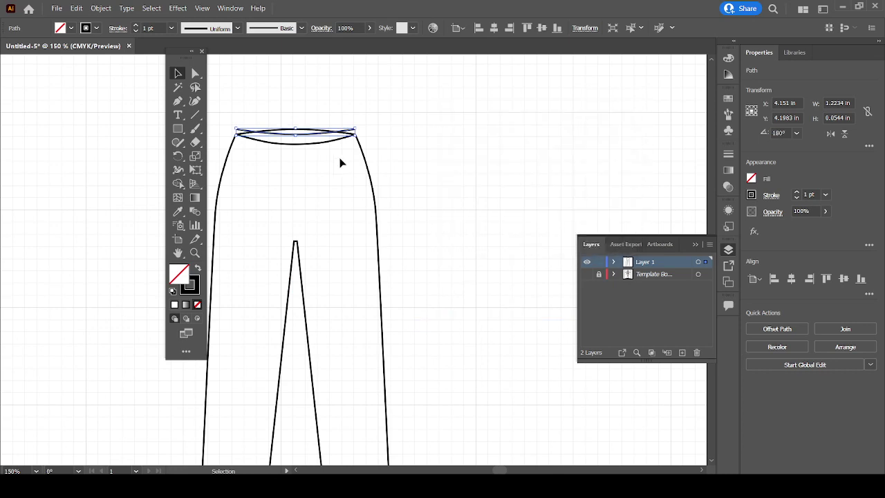
Step: Move the flipped copy below the waist and deepen its curve into a seam line
left_click_drag(298, 138, 303, 159)
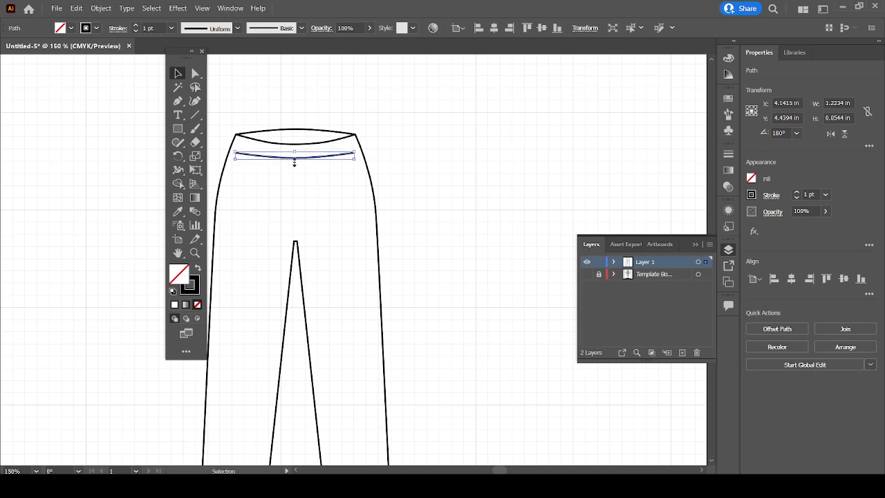
left_click_drag(295, 160, 295, 164)
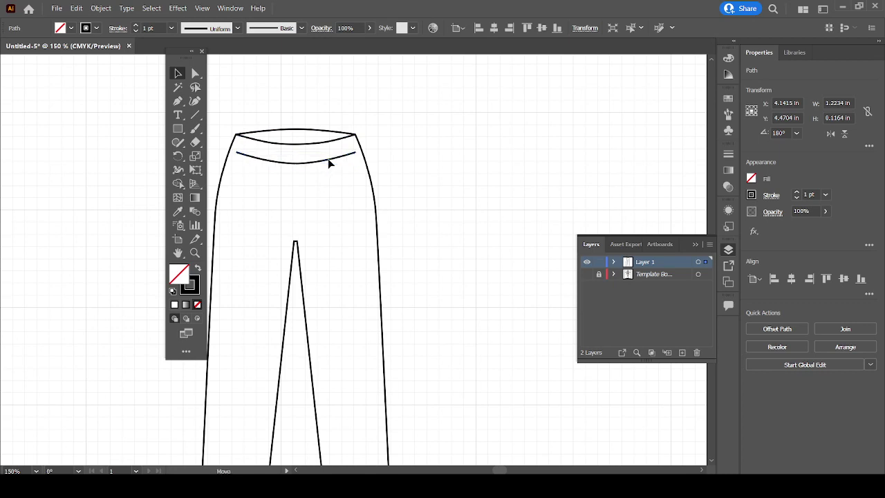
left_click_drag(328, 158, 329, 158)
left_click(408, 135)
Step: Nudge the seam line's left and right end anchors outward to the pants' side edges
left_click(194, 74)
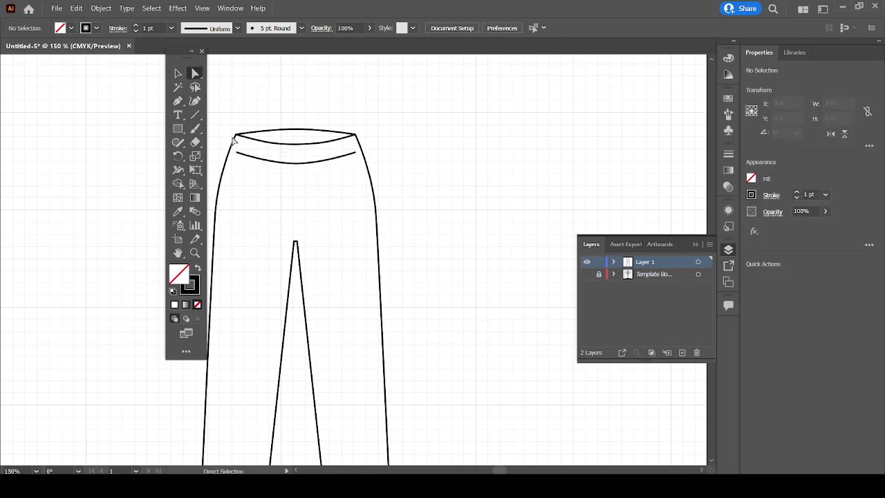
left_click(238, 155)
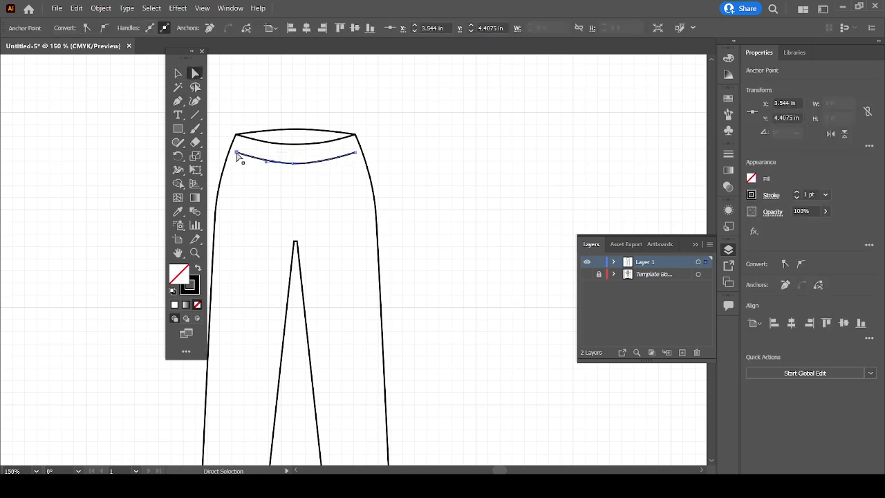
key("Left")
key("Left")
key("Left")
key("Left")
left_click(356, 154)
key("Right")
key("Right")
key("Right")
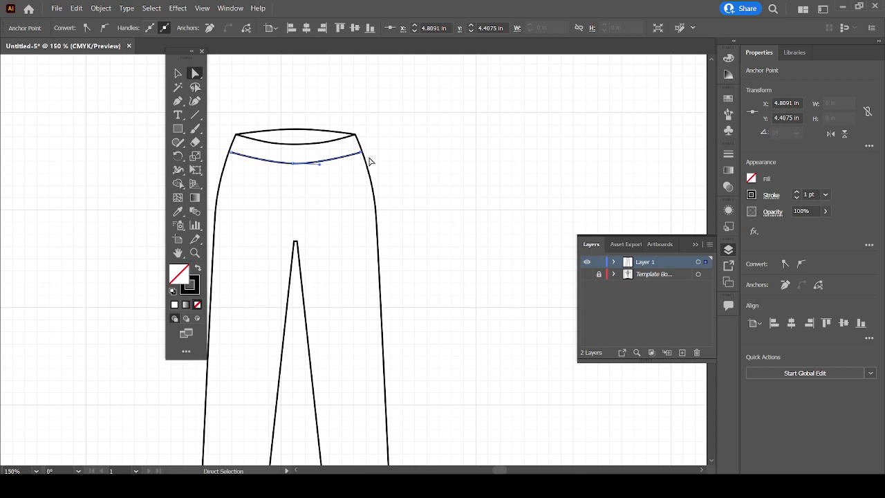
key("Left")
key("Left")
key("Left")
left_click(381, 163)
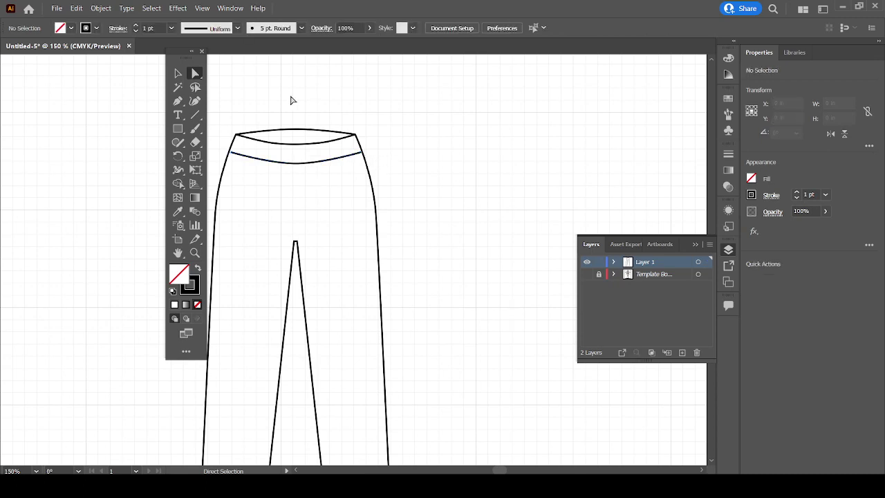
left_click(178, 73)
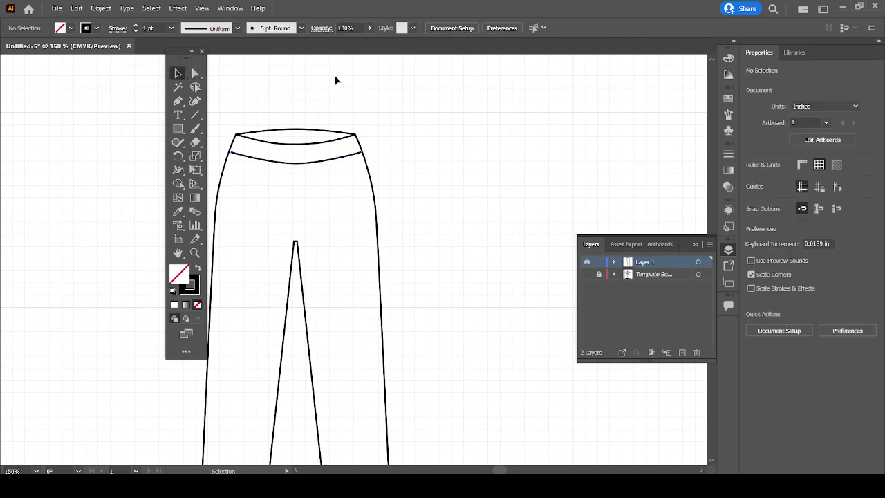